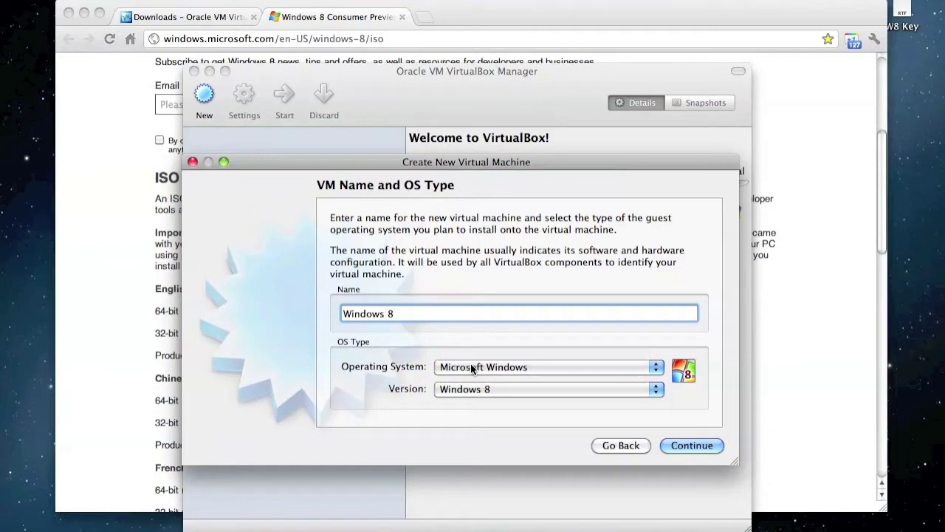
# Keep Microsoft Windows and Windows 8 as the VM's OS type and version, then continue.
pyautogui.click(473, 368)
pyautogui.click(471, 368)
pyautogui.click(490, 389)
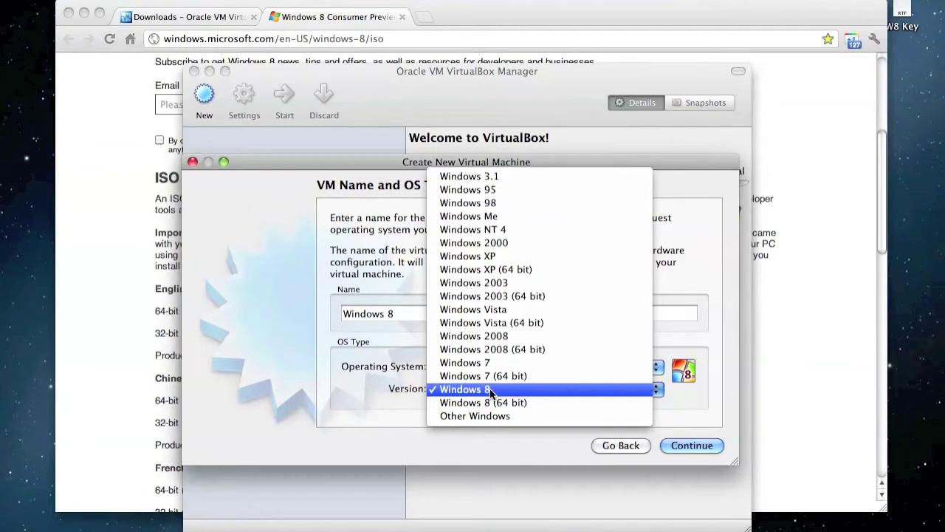
pyautogui.click(490, 392)
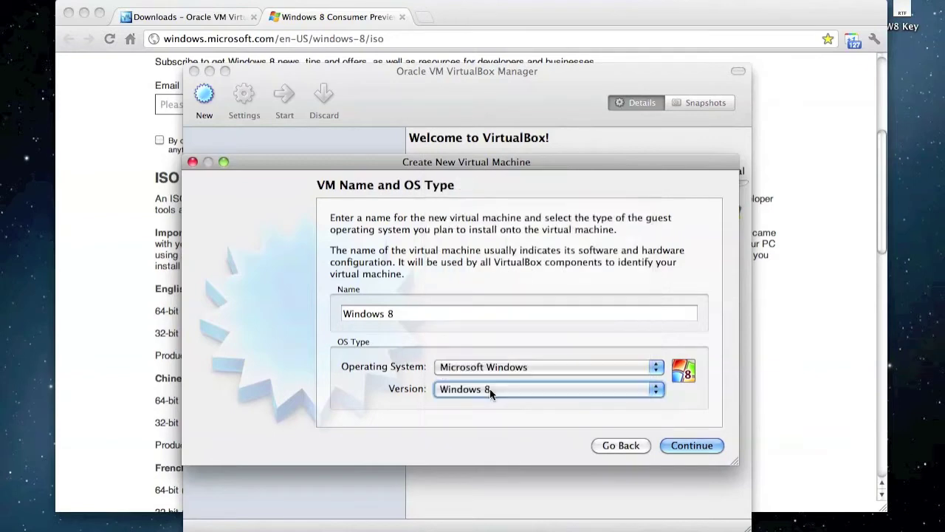
pyautogui.click(705, 445)
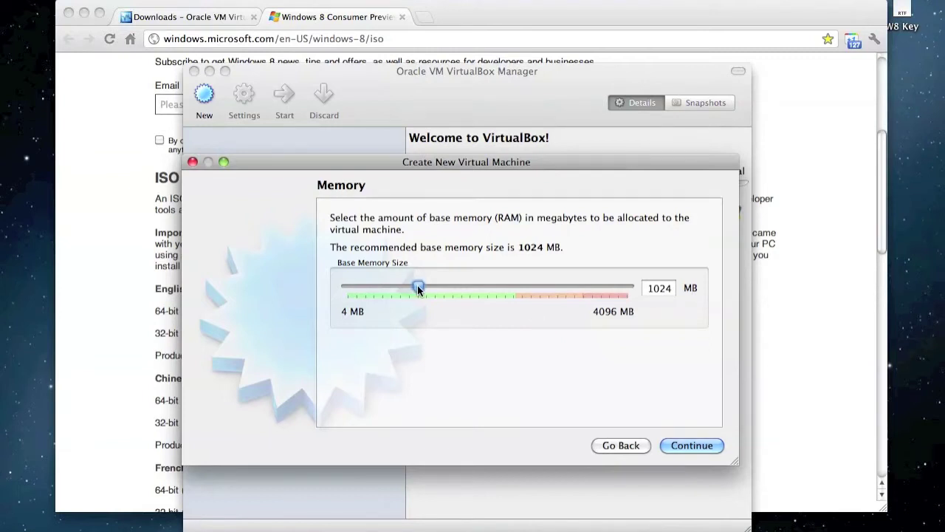
# Raise the base memory to 1999 MB and continue to the hard disk settings.
pyautogui.moveTo(418, 288); pyautogui.dragTo(486, 298)
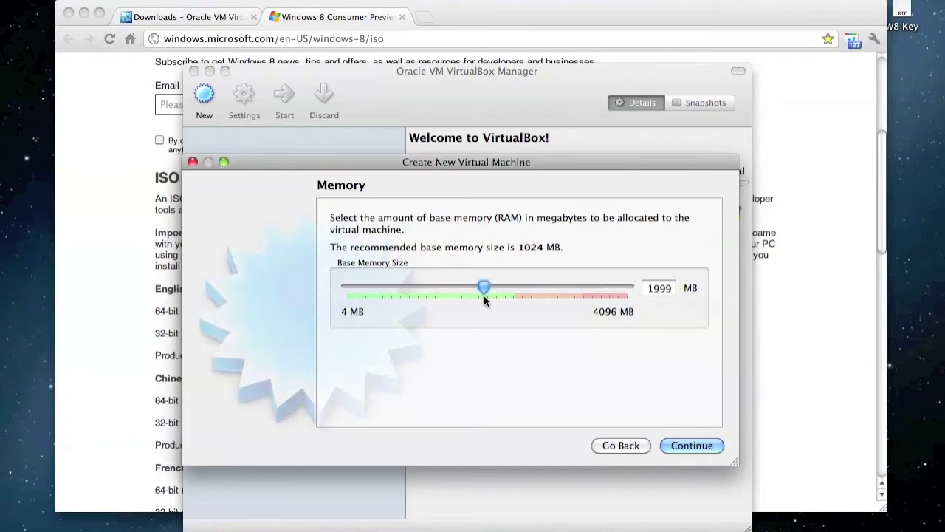
pyautogui.click(690, 444)
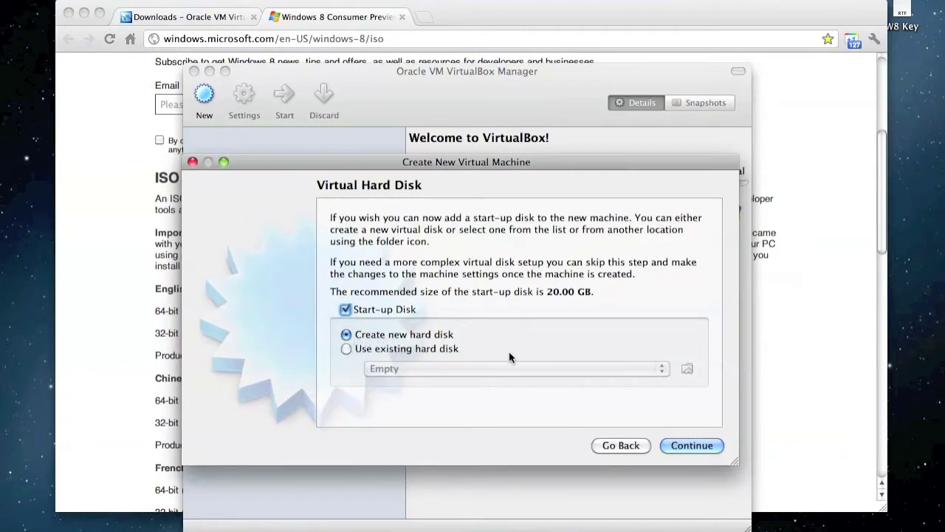
# Create a dynamically allocated 40.03 GB VDI disk and finish creating the Windows 8 VM.
pyautogui.click(691, 446)
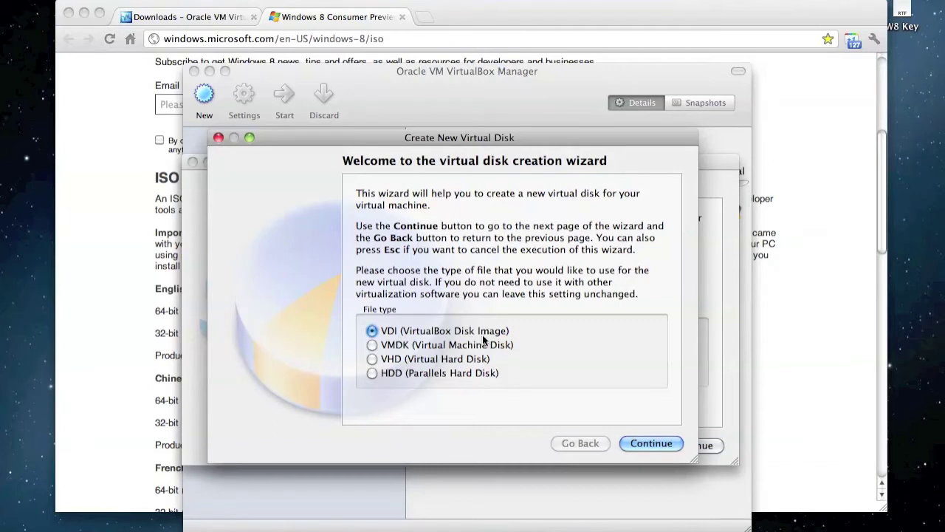
pyautogui.click(655, 443)
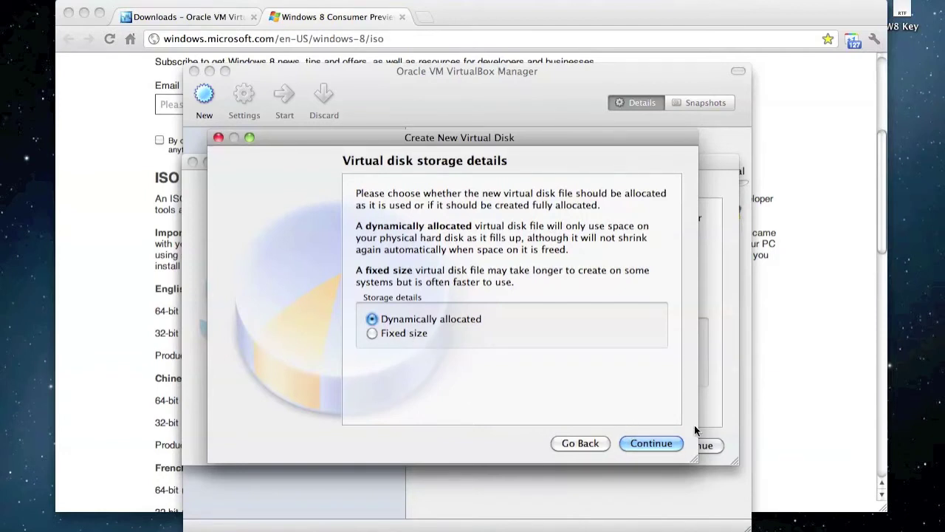
pyautogui.click(657, 442)
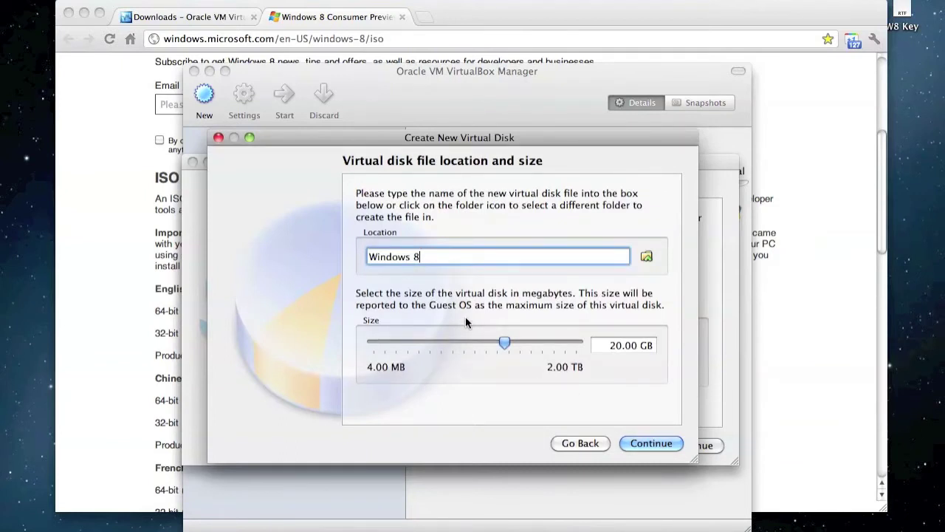
pyautogui.moveTo(503, 338)
pyautogui.mouseDown()
pyautogui.moveTo(480, 348)
pyautogui.moveTo(523, 347)
pyautogui.moveTo(514, 349)
pyautogui.mouseUp()
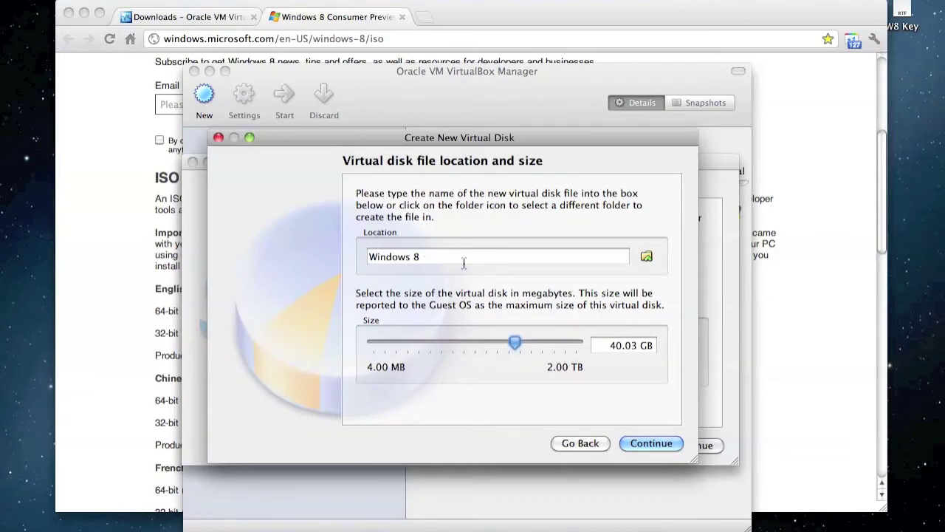
pyautogui.click(657, 442)
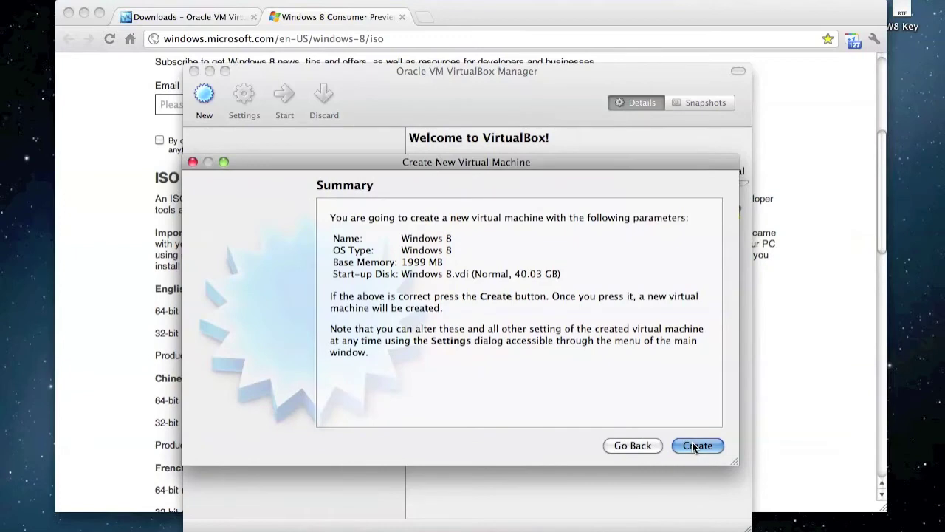
pyautogui.click(696, 445)
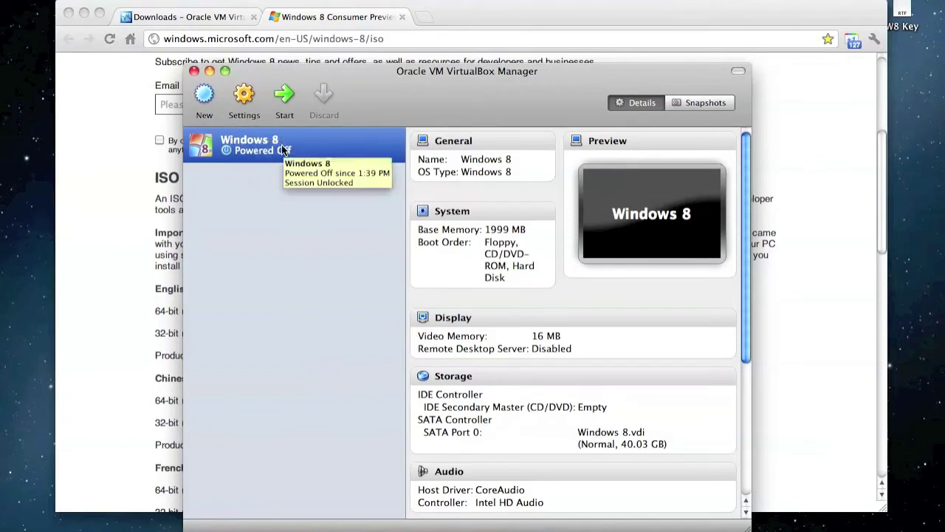
# Boot the Windows 8 VM from the Windows 8 Consumer Preview ISO on the Desktop.
pyautogui.doubleClick(282, 147)
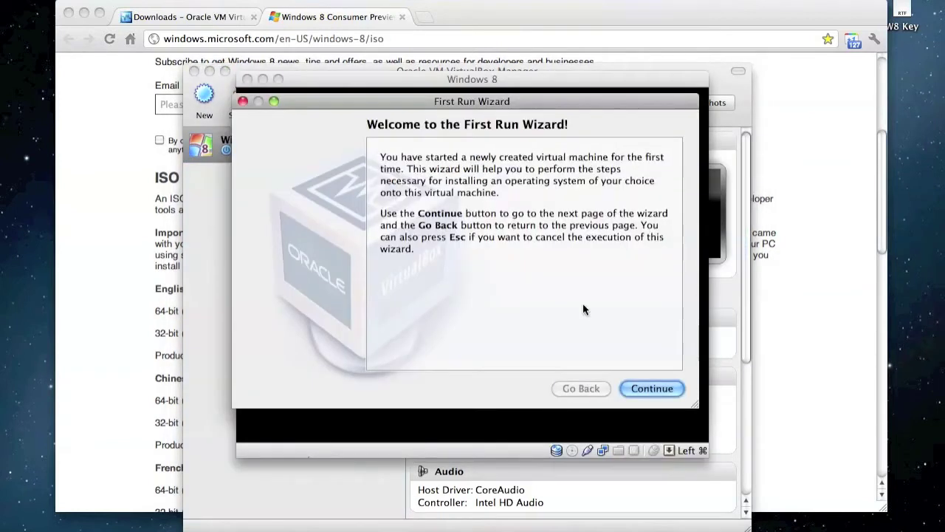
pyautogui.click(657, 385)
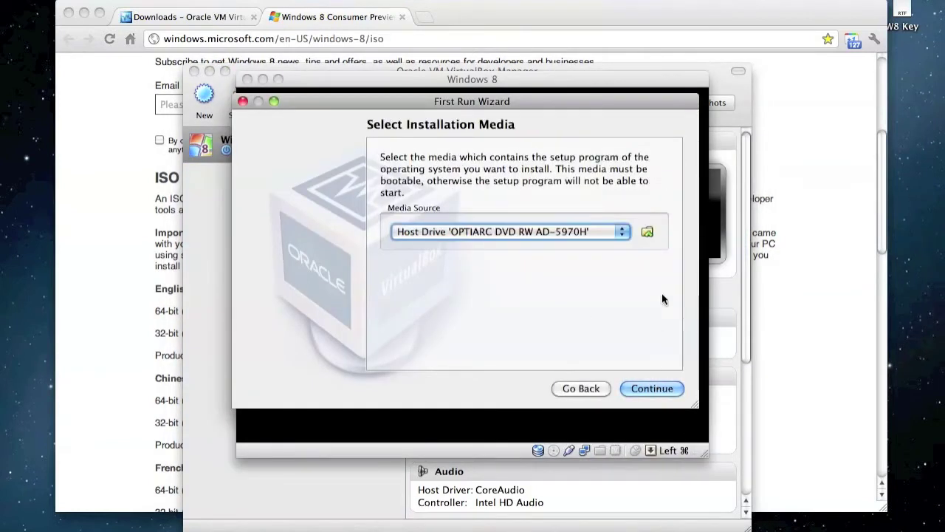
pyautogui.click(647, 233)
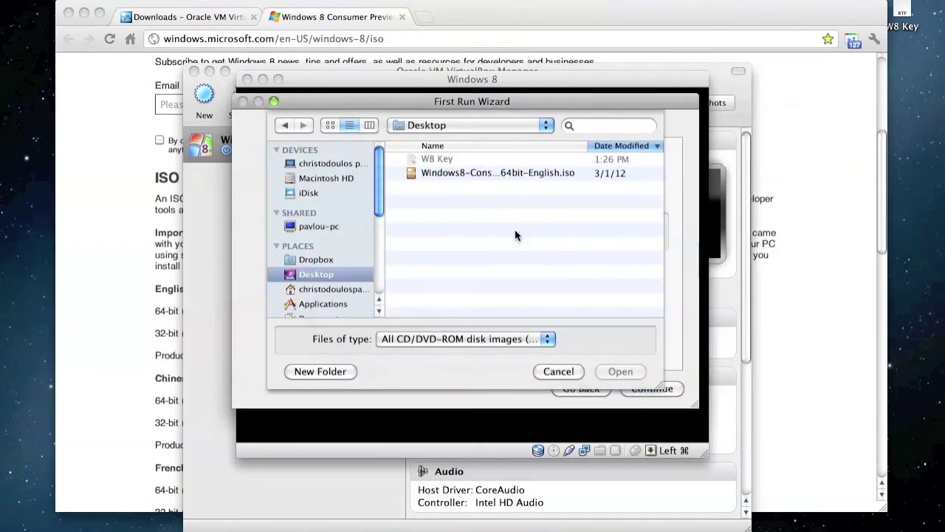
pyautogui.click(476, 173)
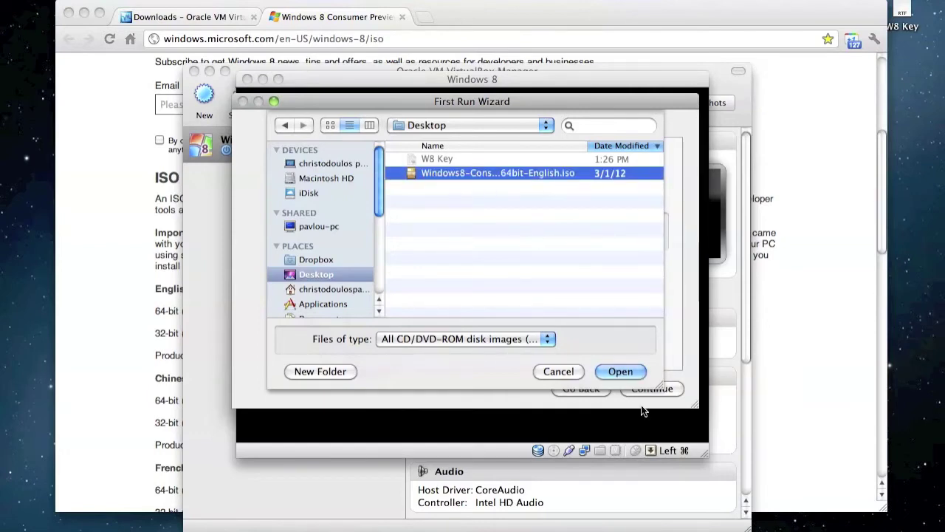
pyautogui.click(610, 369)
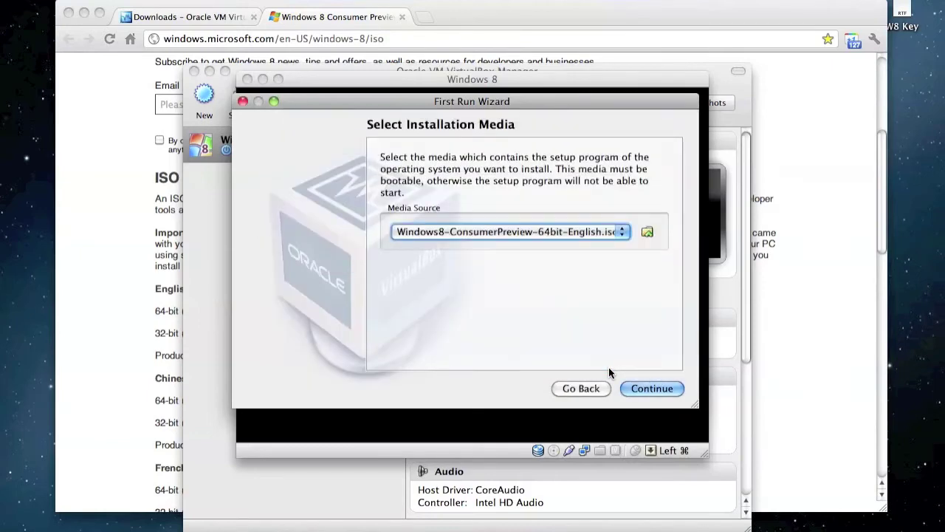
pyautogui.click(643, 389)
pyautogui.click(643, 389)
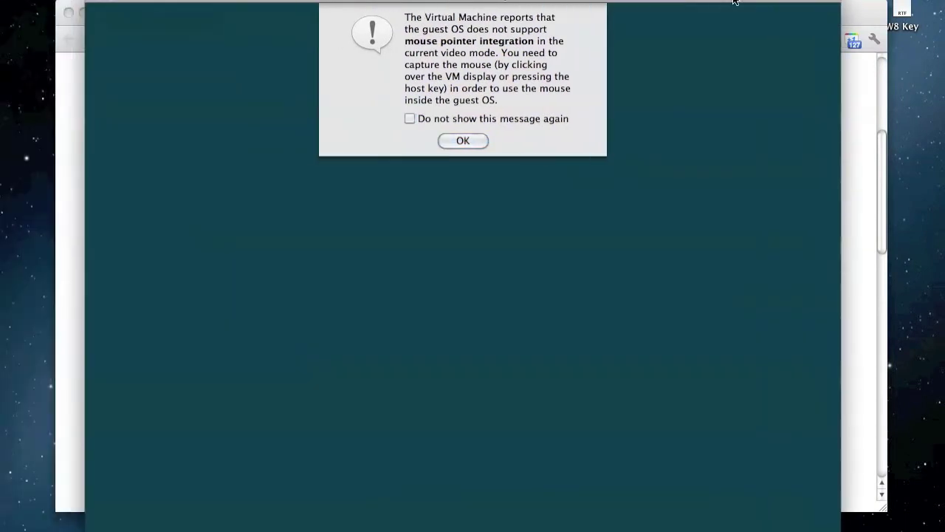
# Dismiss the mouse integration alert, keep the default language settings, and start the installation.
pyautogui.click(458, 142)
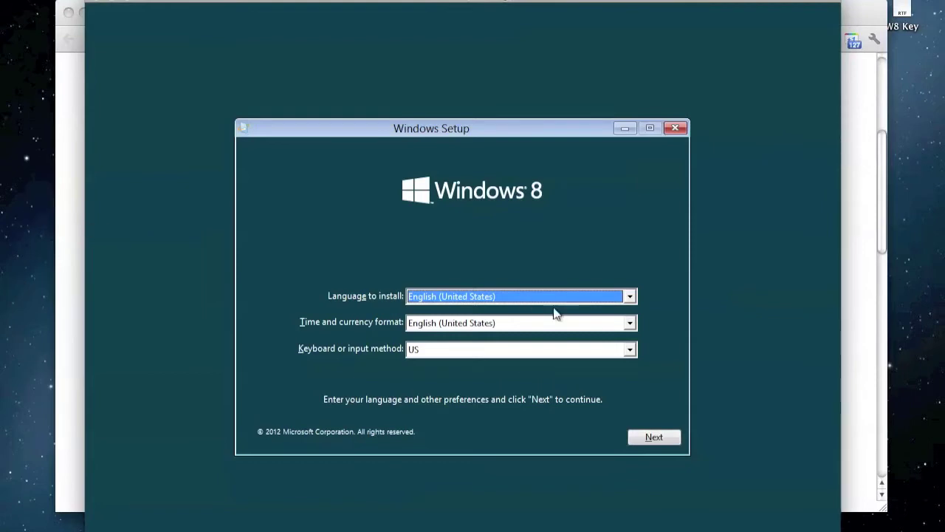
pyautogui.click(654, 437)
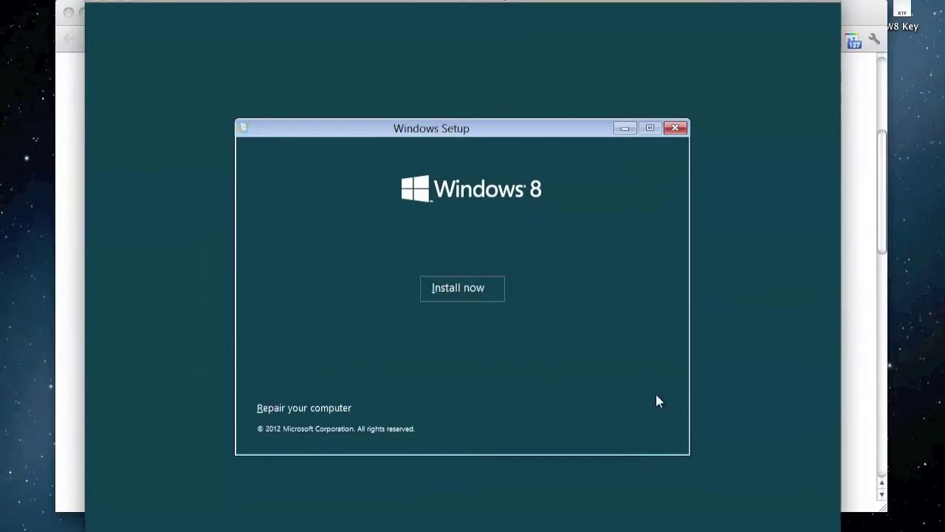
pyautogui.click(459, 288)
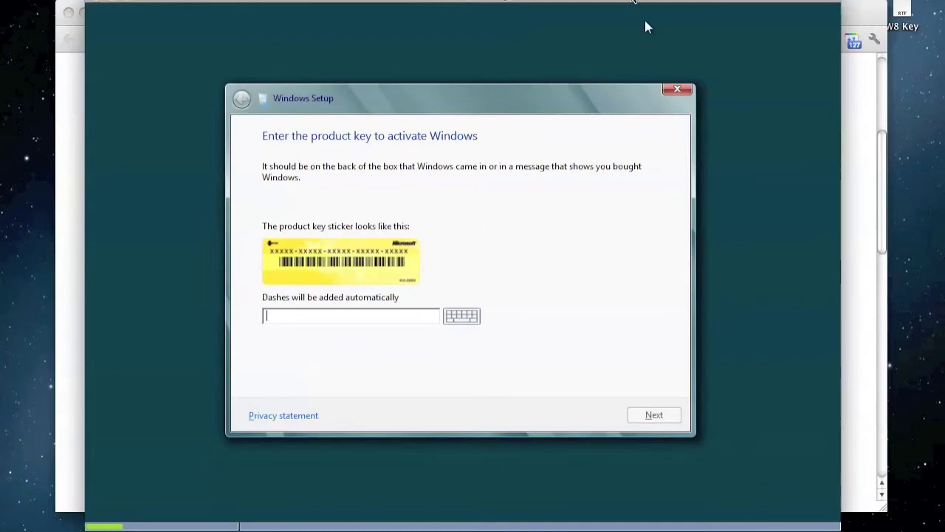
# Minimize the browser and open the W8 Key note beside the VM window.
pyautogui.moveTo(644, 20); pyautogui.dragTo(538, 24)
pyautogui.moveTo(853, 22); pyautogui.dragTo(774, 76)
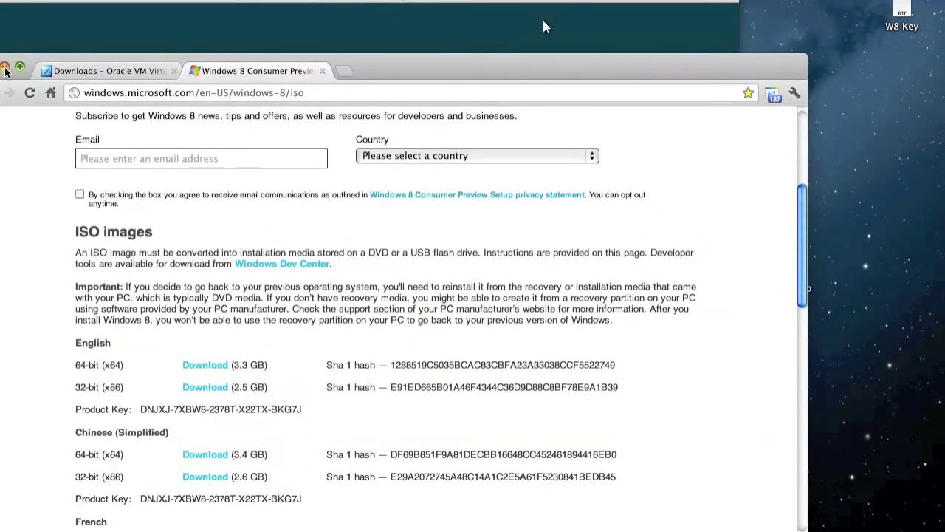
pyautogui.click(5, 68)
pyautogui.click(905, 11)
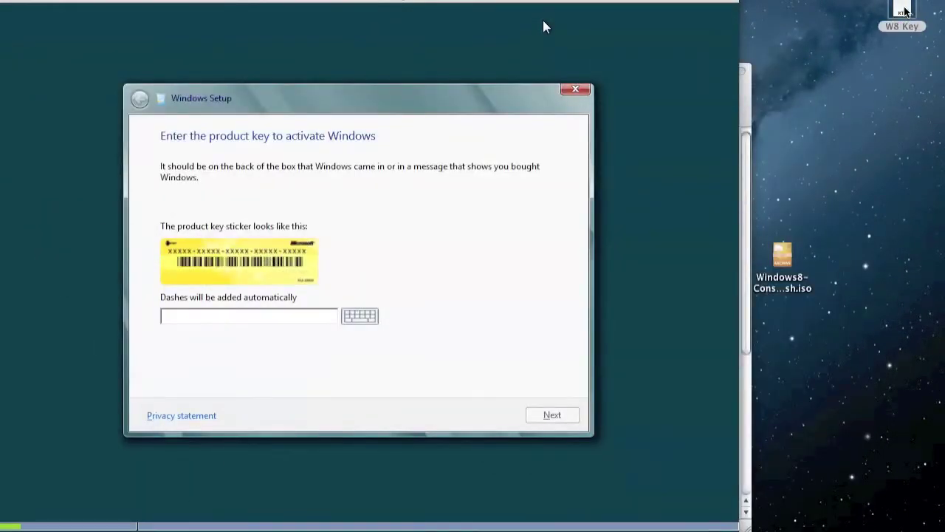
pyautogui.doubleClick(904, 11)
pyautogui.moveTo(420, 25); pyautogui.dragTo(943, 98)
pyautogui.moveTo(697, 3); pyautogui.dragTo(570, 12)
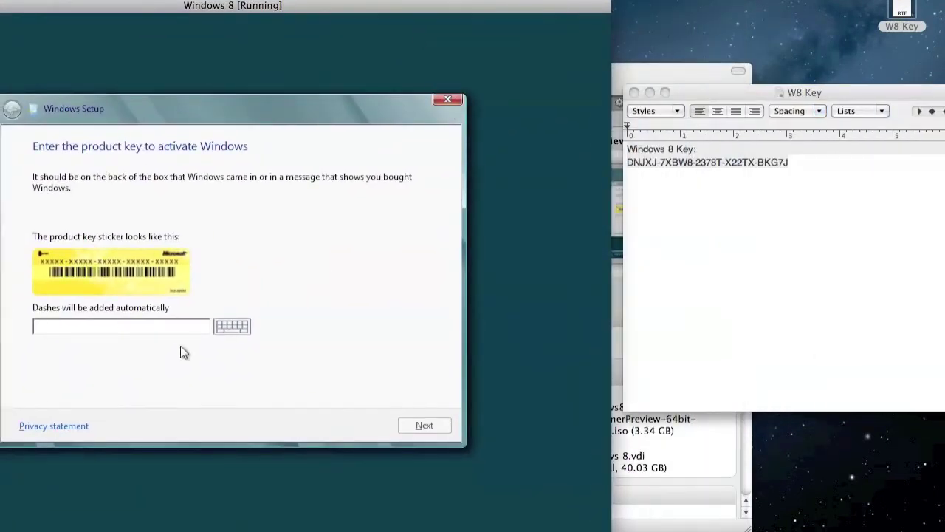
# Enter the Windows 8 product key from the note and submit it.
pyautogui.write('DNJXJ-7XBW8-237')
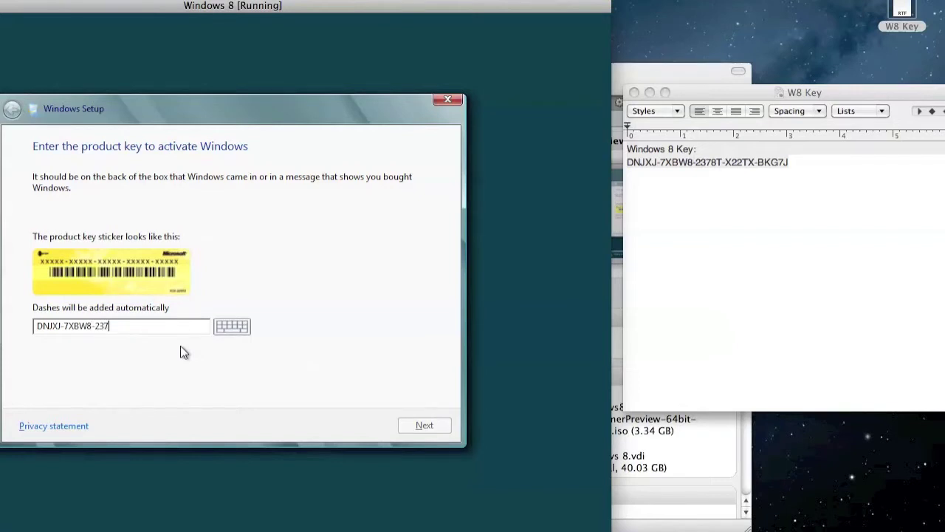
pyautogui.write('8T-X22TX-BKG7J')
pyautogui.click(409, 424)
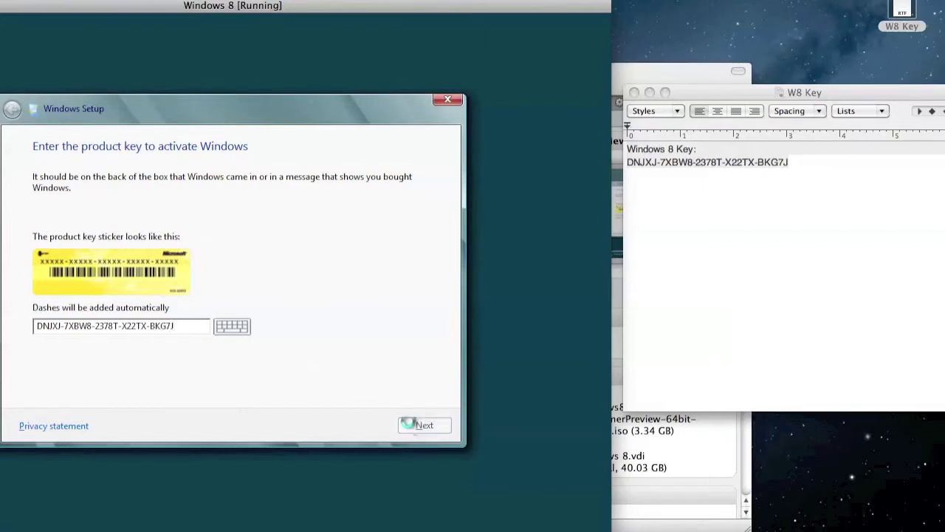
pyautogui.moveTo(415, 9); pyautogui.dragTo(623, 11)
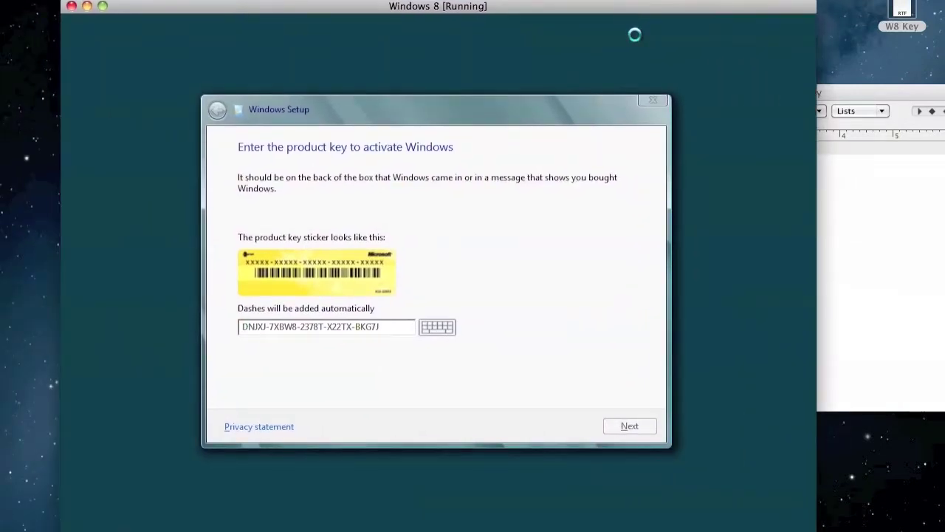
# Accept the Windows license terms and continue.
pyautogui.click(244, 392)
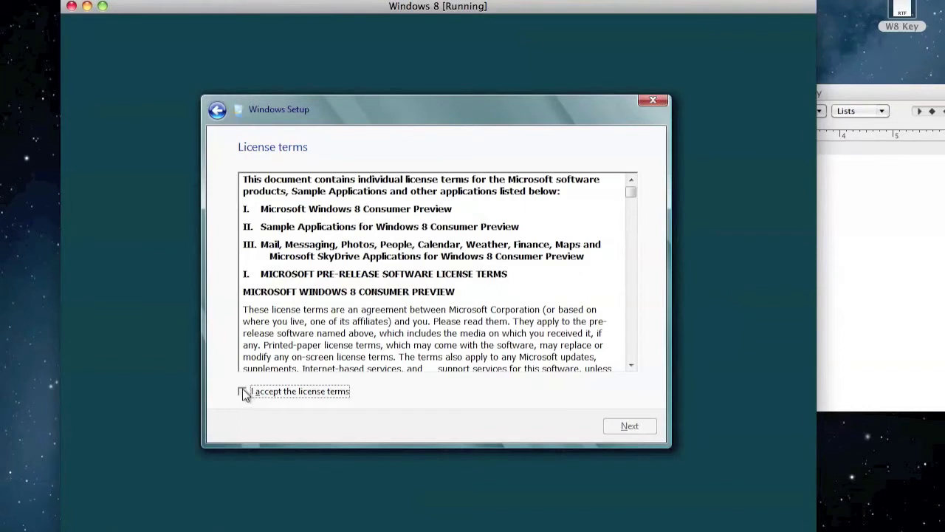
pyautogui.click(627, 430)
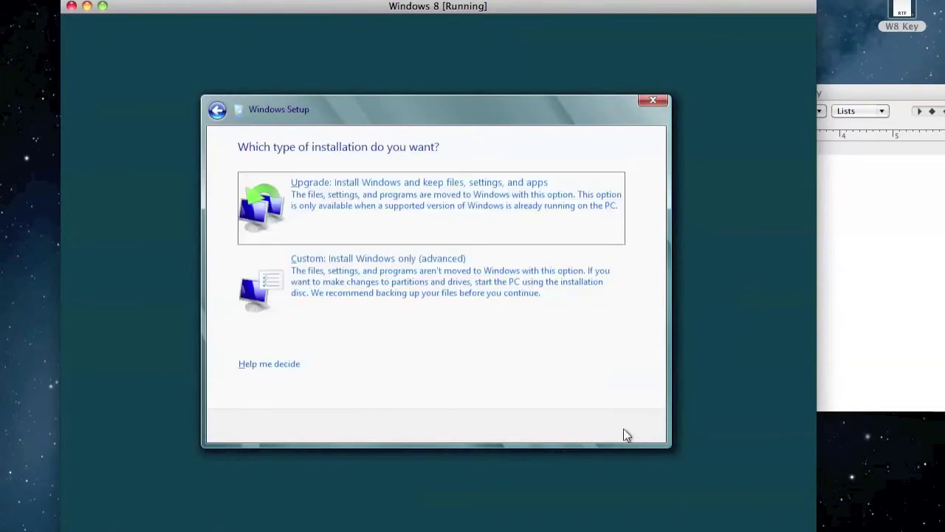
# Choose the Custom install and install onto Drive 0's 40 GB unallocated space.
pyautogui.click(515, 289)
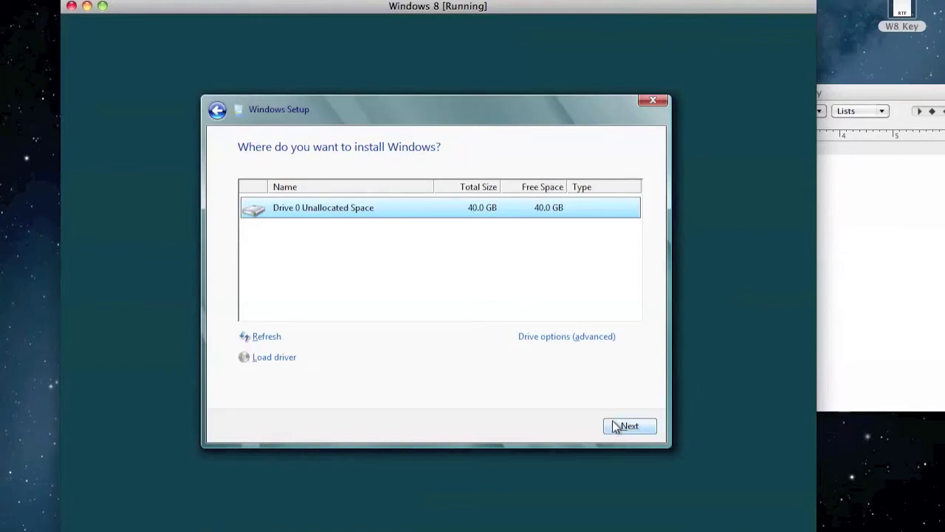
pyautogui.click(629, 426)
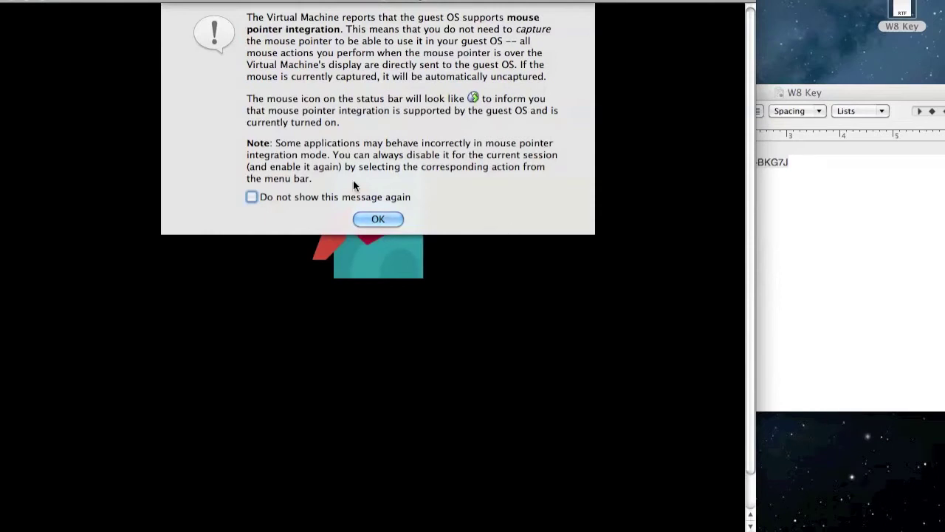
# Dismiss both mouse-integration notices and move the VM window right during the reboot.
pyautogui.click(373, 220)
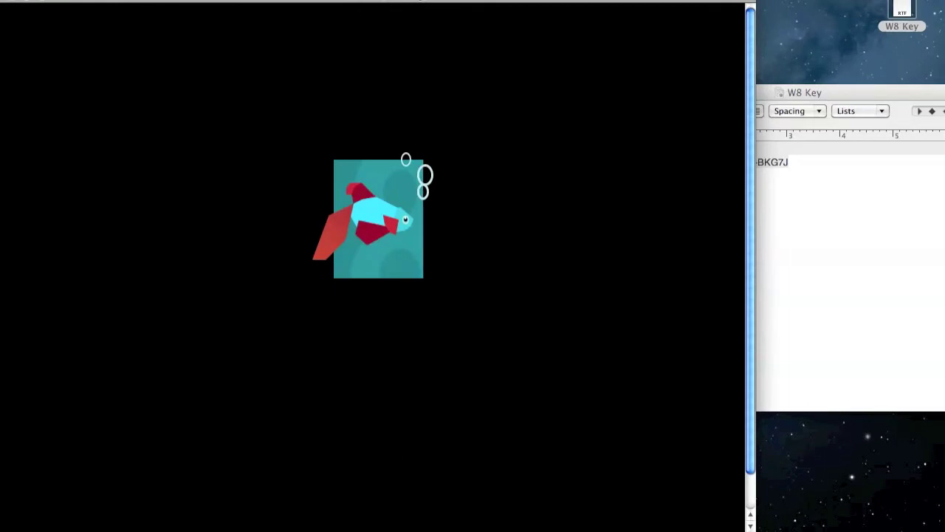
pyautogui.moveTo(474, 2); pyautogui.dragTo(559, 2)
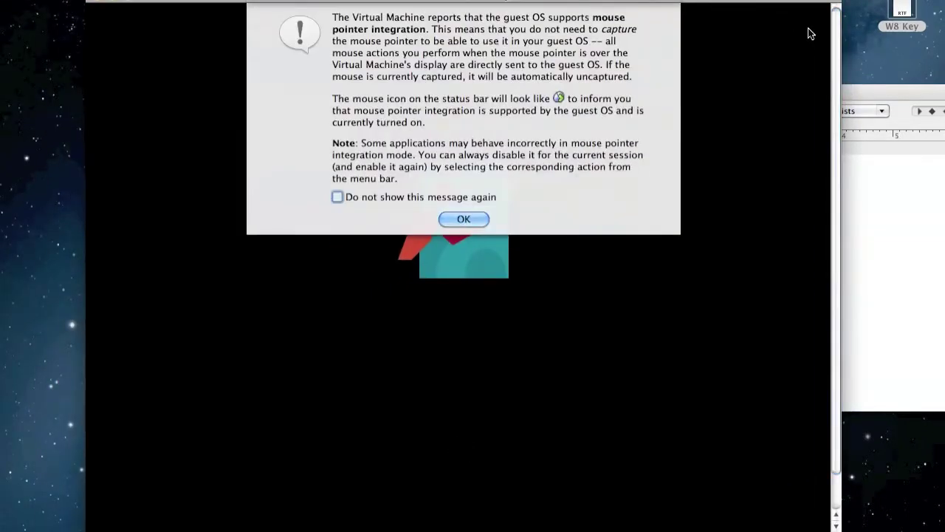
pyautogui.click(463, 219)
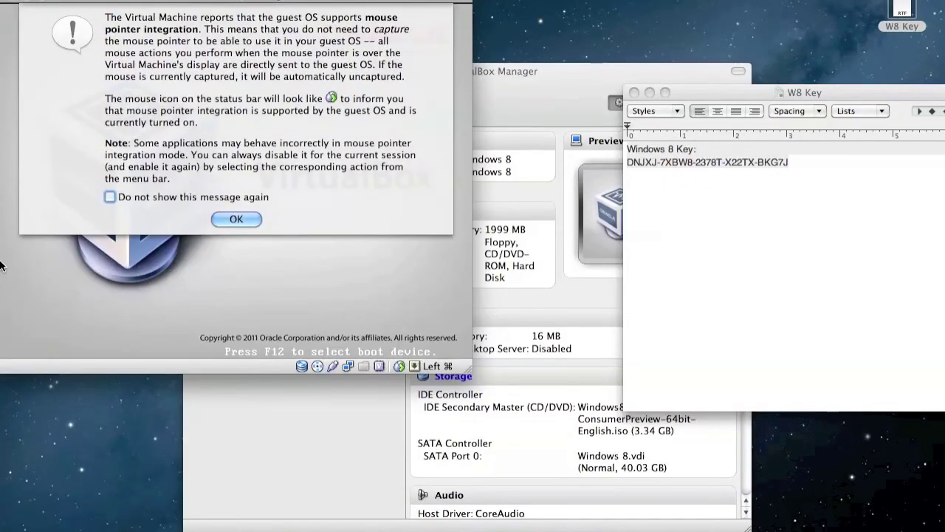
# Dismiss the mouse-integration notice and press Return to let the VM keep booting.
pyautogui.click(221, 220)
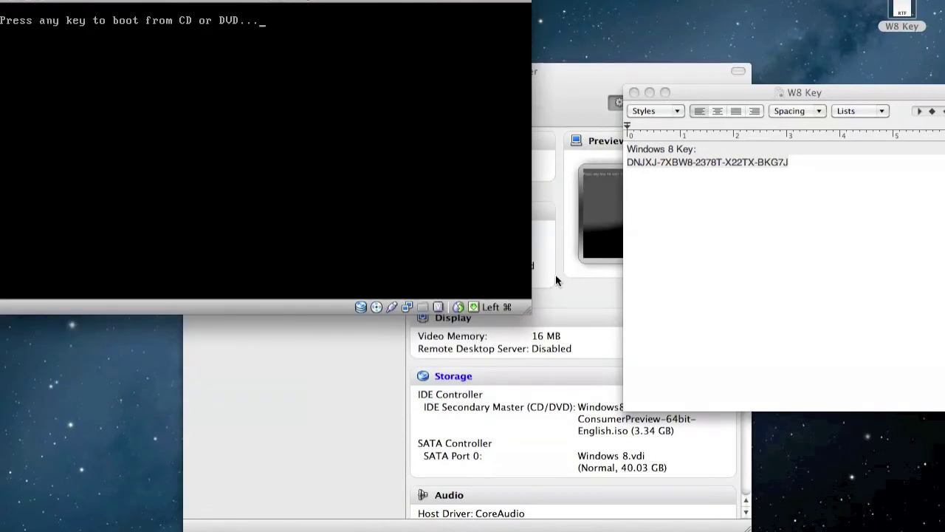
pyautogui.press('Return')
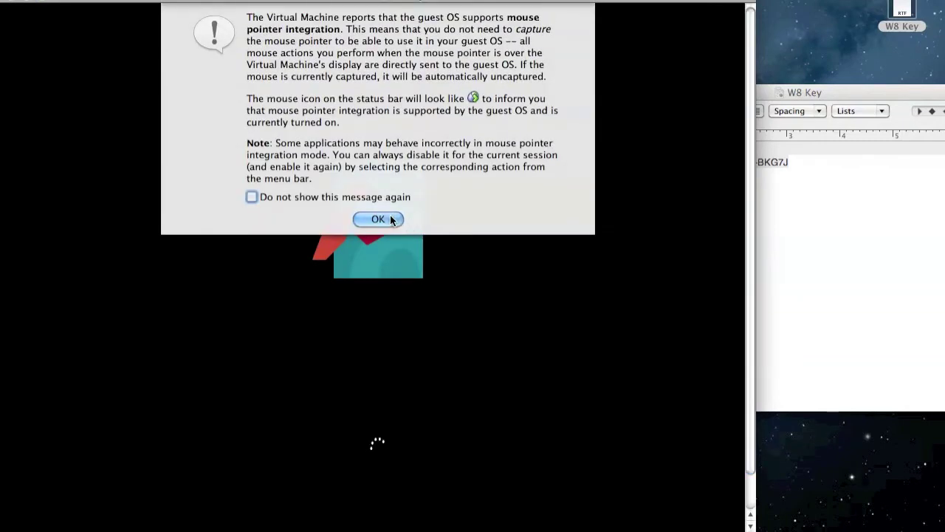
# Dismiss the mouse-integration notice with 'Do not show this message again' ticked.
pyautogui.click(251, 197)
pyautogui.click(386, 218)
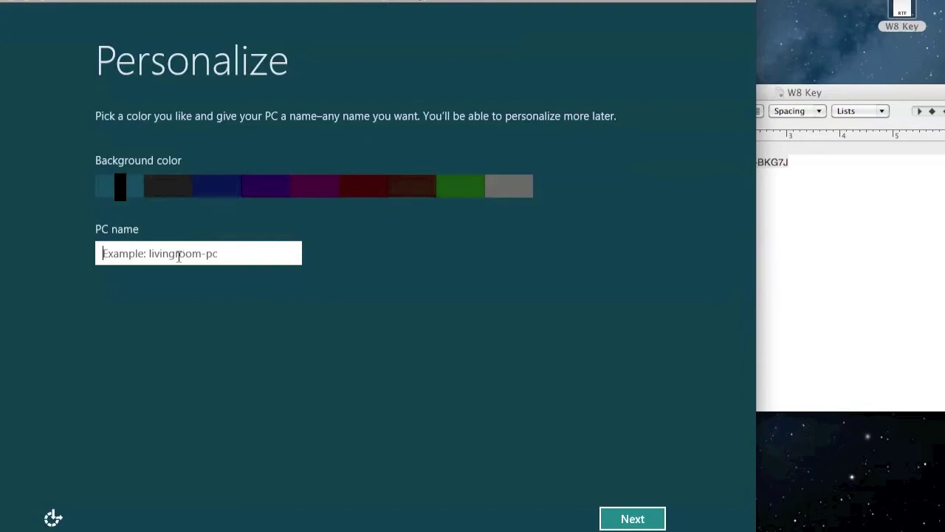
# Name the PC 'Technolocy' and accept the express settings.
pyautogui.write('Tec')
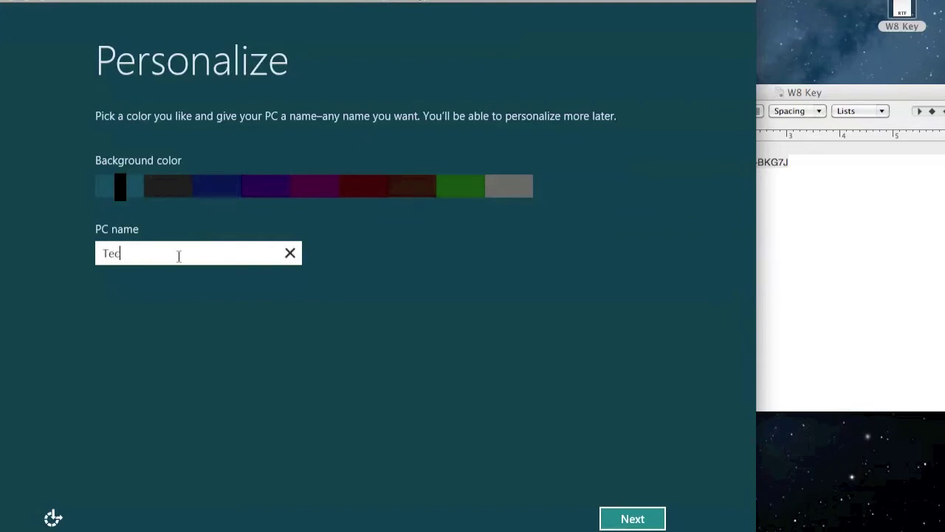
pyautogui.write('hnolocy')
pyautogui.click(640, 520)
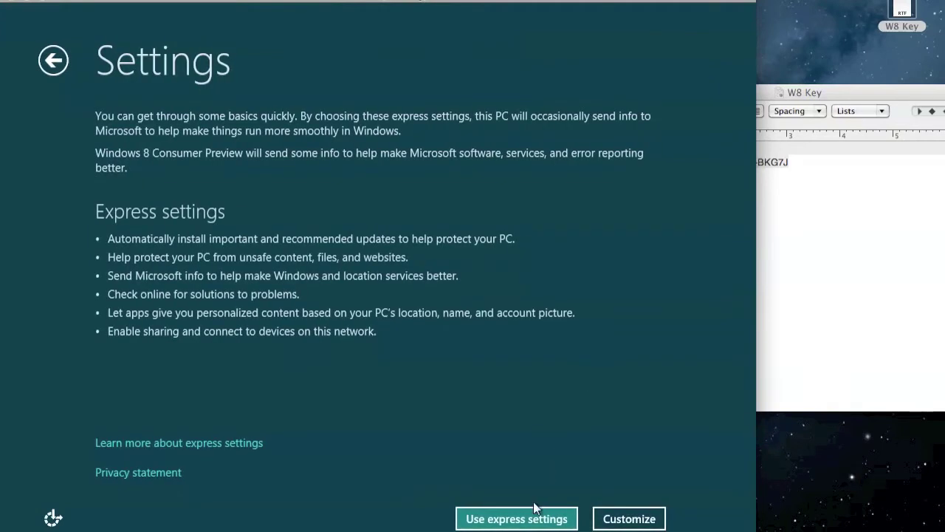
pyautogui.click(546, 517)
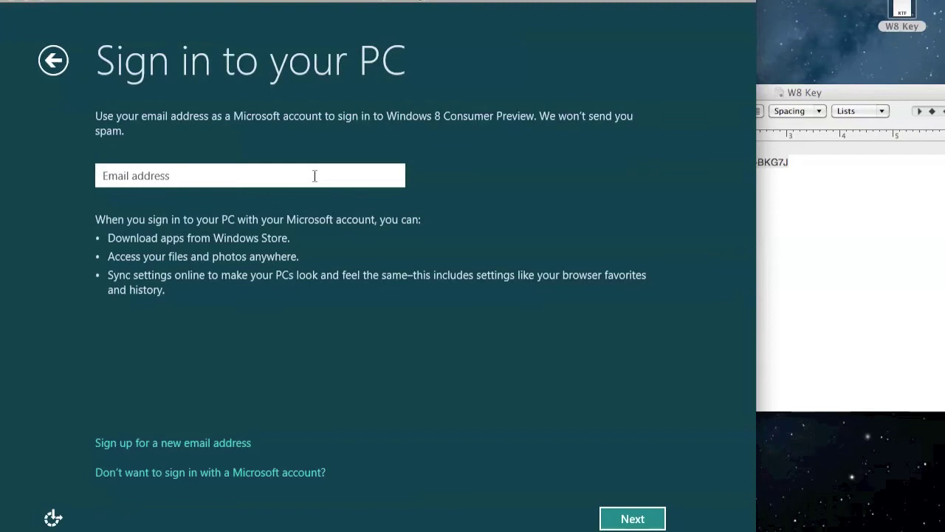
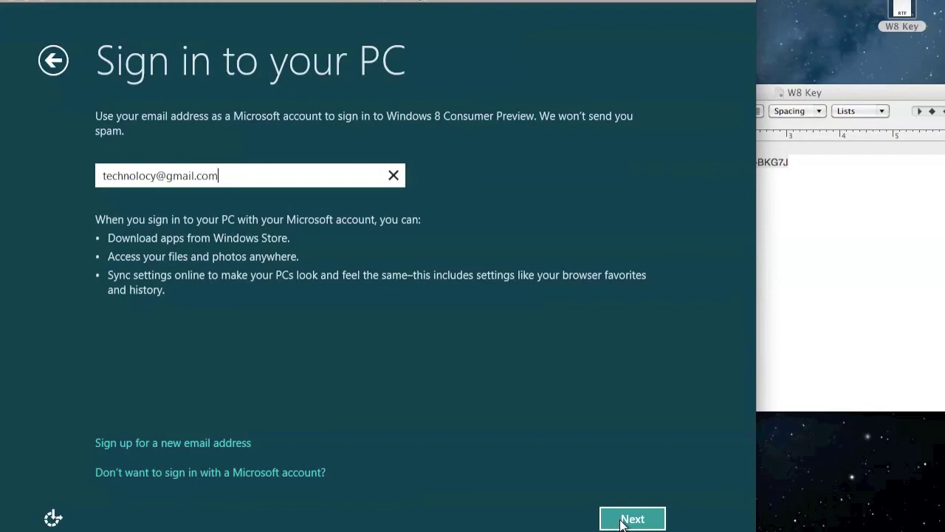
# Enter the Microsoft account e-mail address and continue past sign-in to finish setup.
pyautogui.click(622, 520)
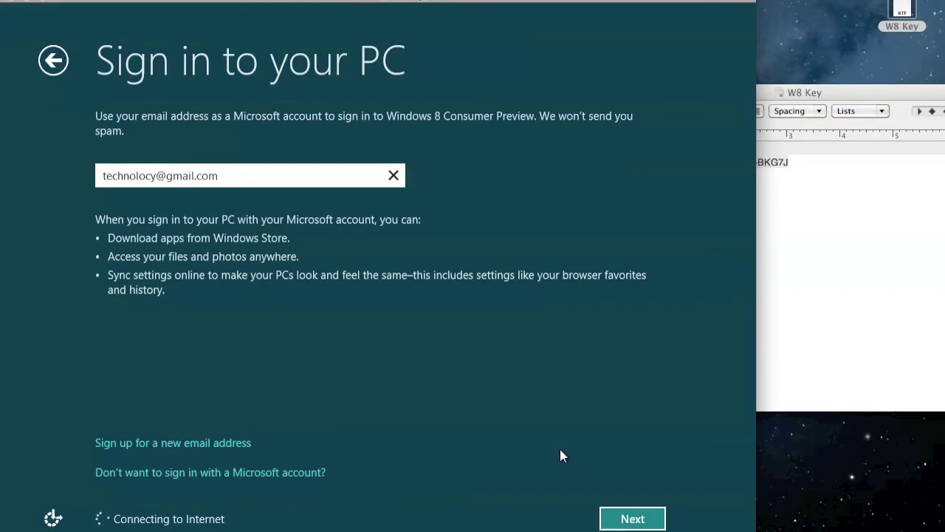
pyautogui.click(632, 518)
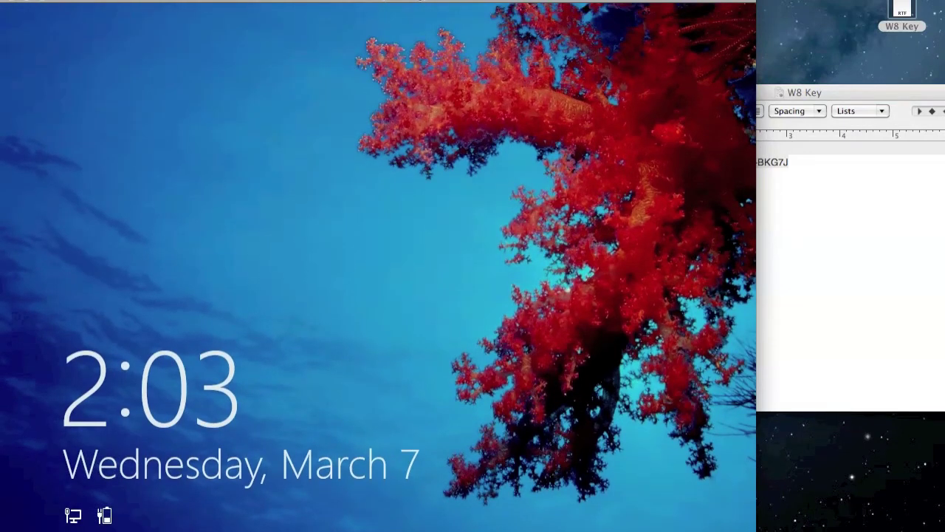
# Dismiss the Windows 8 lock screen with Enter to reach the Start screen.
pyautogui.press('Return')
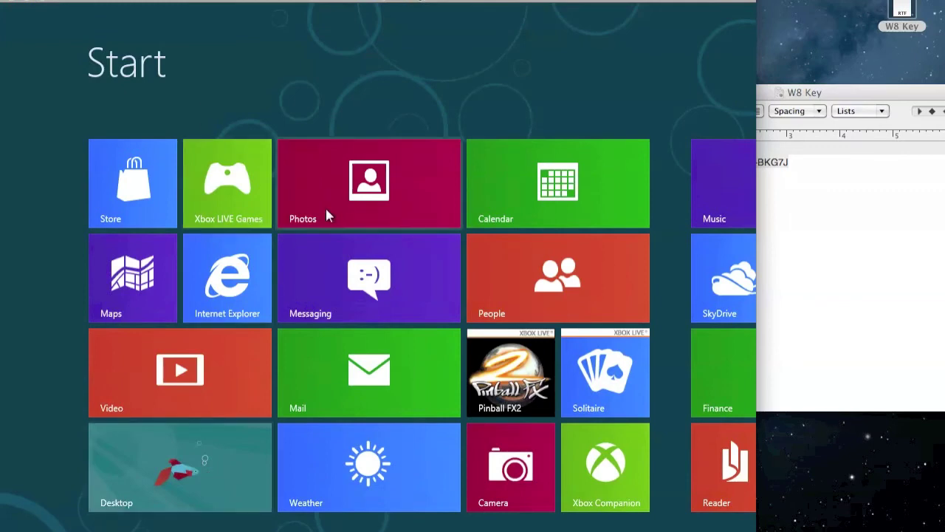
# Move the Messaging tile beside Weather, open the desktop, then return to Start via Charms.
pyautogui.moveTo(366, 292); pyautogui.dragTo(471, 399)
pyautogui.moveTo(387, 382); pyautogui.dragTo(394, 294)
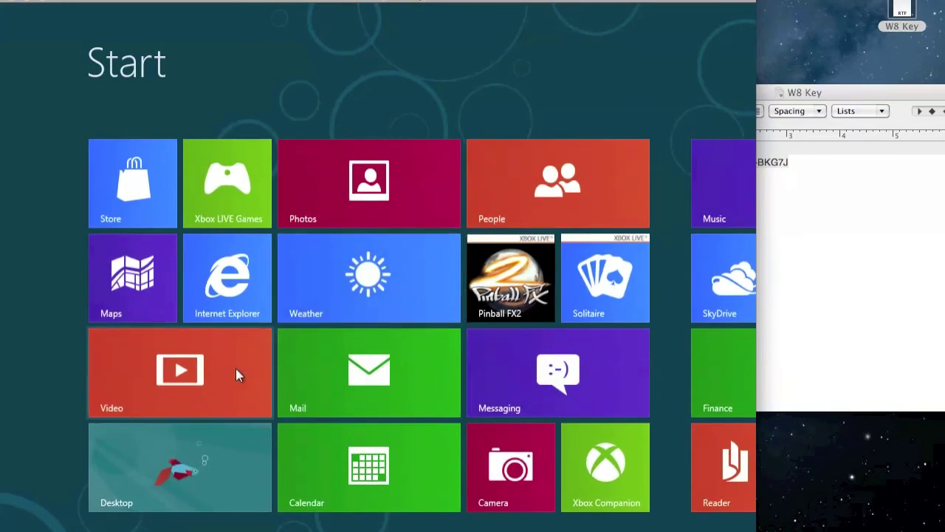
pyautogui.click(183, 482)
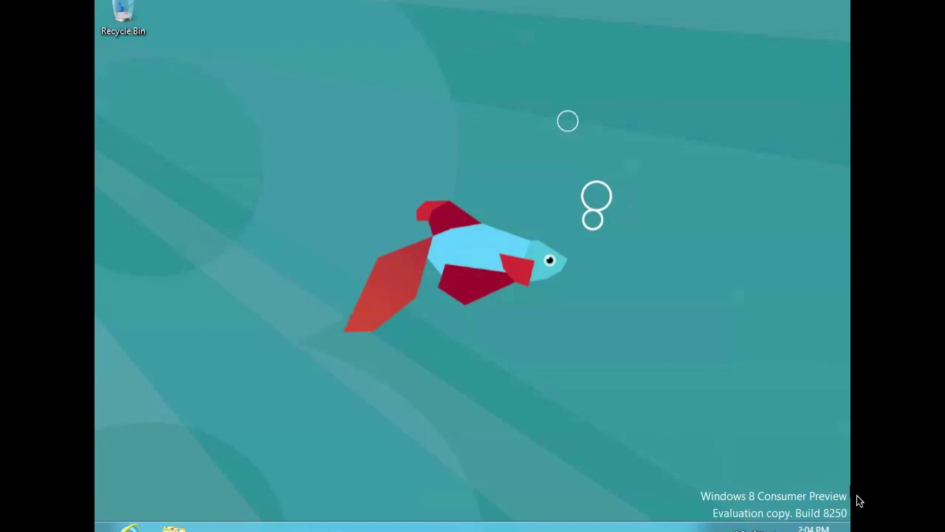
pyautogui.moveTo(850, 531)
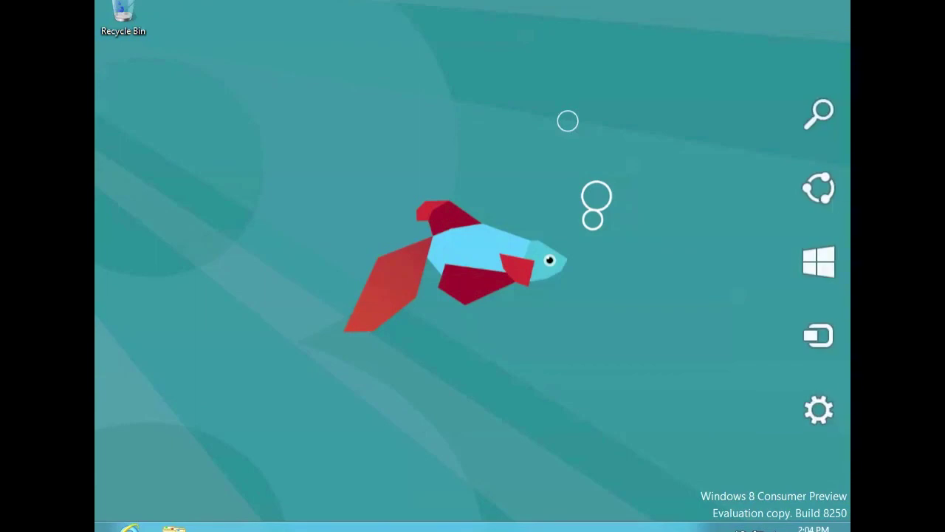
pyautogui.moveTo(815, 270)
pyautogui.click(817, 271)
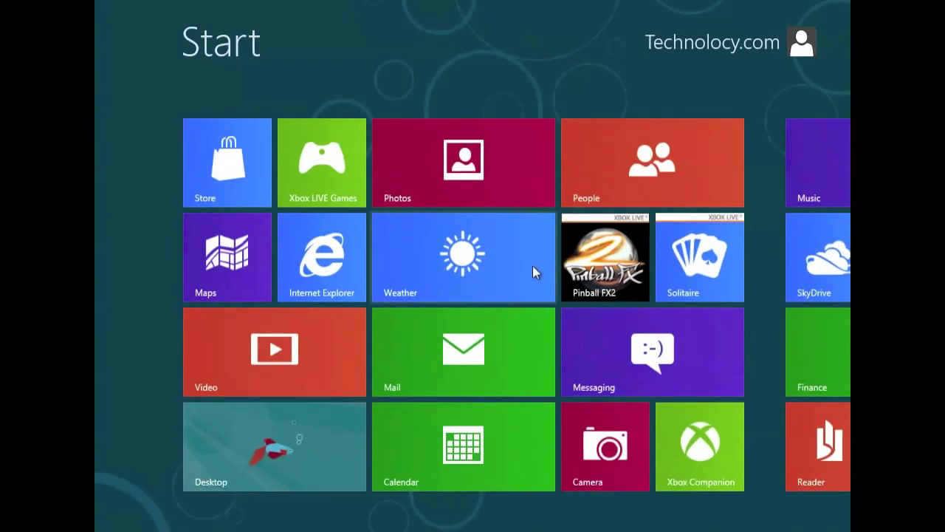
pyautogui.scroll(-2, 533, 265)
pyautogui.scroll(2, 532, 265)
pyautogui.scroll(-2, 533, 270)
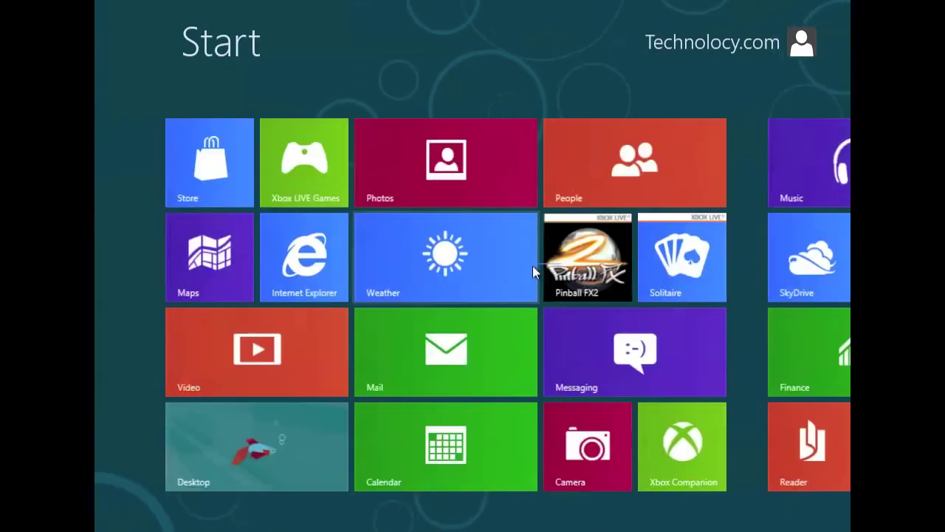
pyautogui.scroll(2, 534, 271)
pyautogui.scroll(-2, 533, 271)
pyautogui.scroll(2, 532, 266)
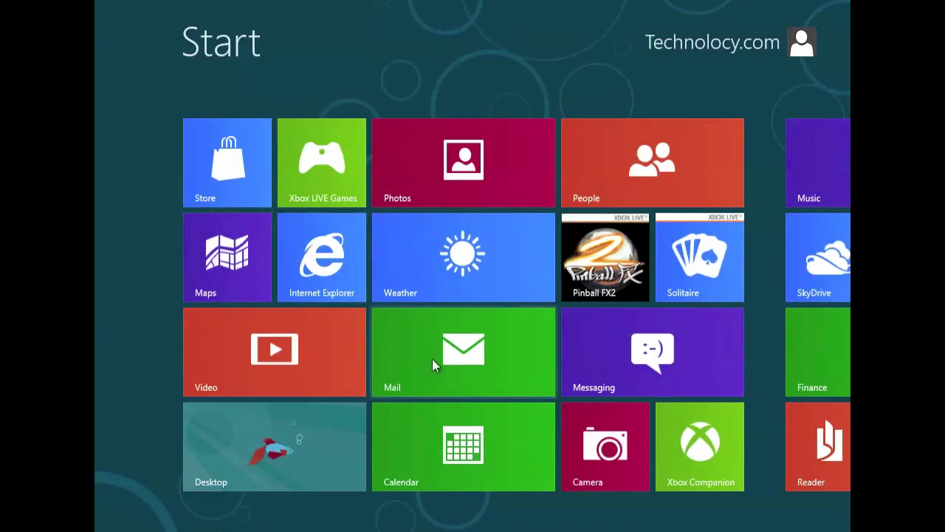
pyautogui.scroll(-3, 432, 358)
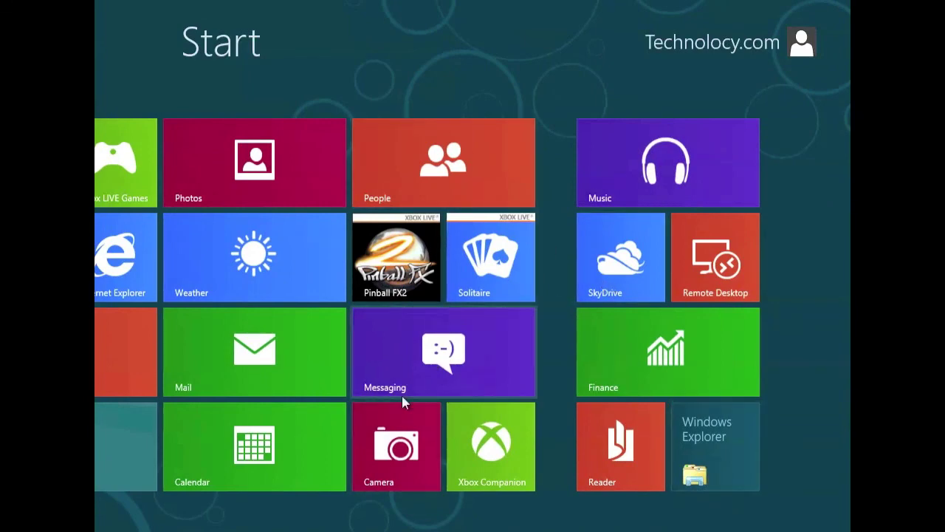
pyautogui.scroll(3, 399, 395)
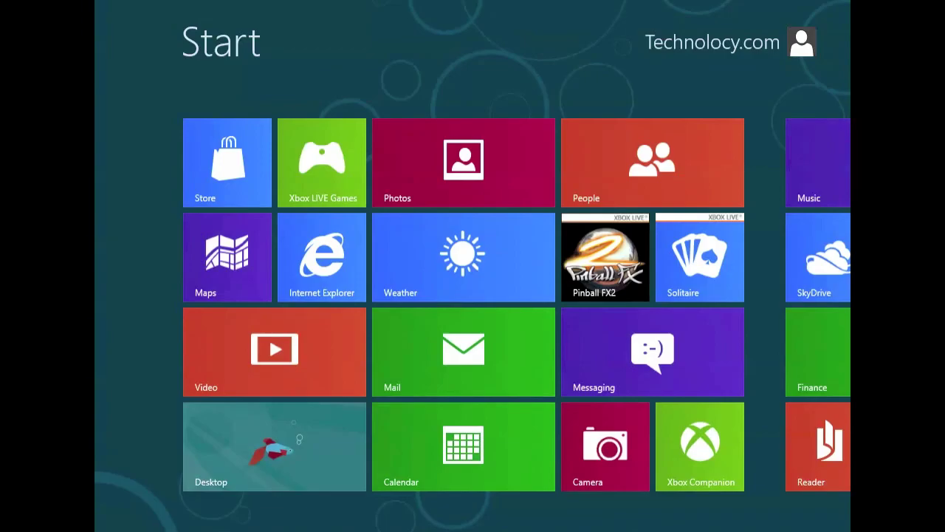
# Leave full-screen and power off the Windows 8 machine from the close dialog.
pyautogui.press('ctrl+super+f')
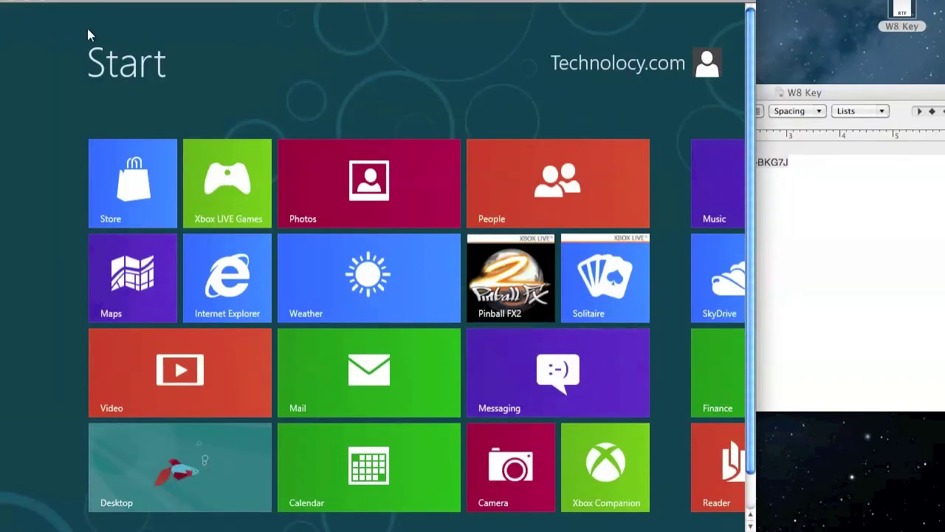
pyautogui.click(18, 6)
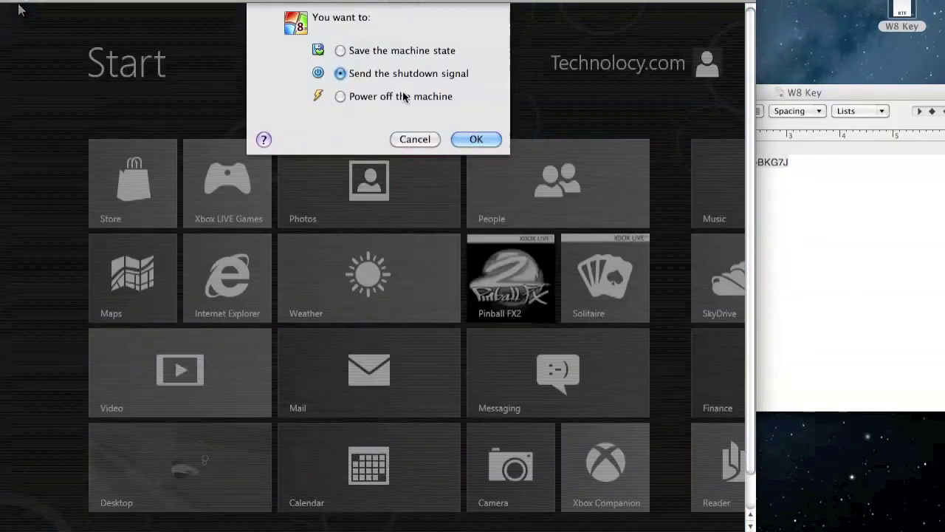
pyautogui.click(399, 95)
pyautogui.click(467, 139)
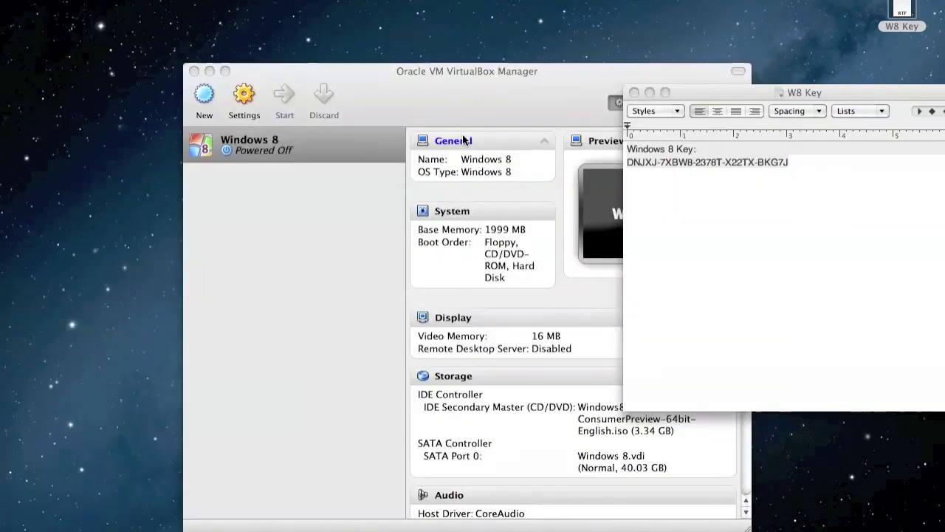